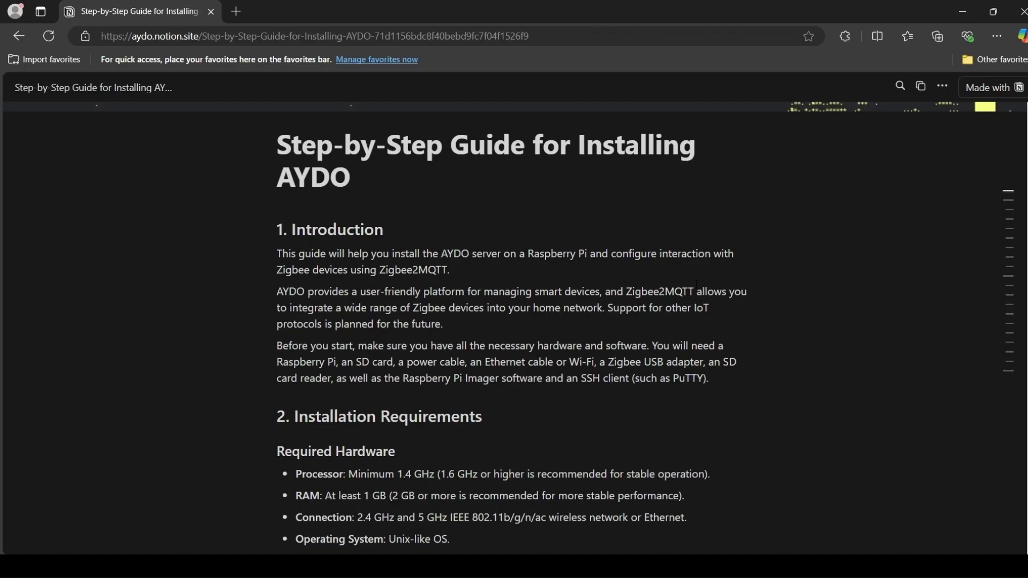
Scroll the Notion AYDO guide to Step 1 of '3. Installation Instructions'.
scroll(696, 284, "down", 5)
scroll(696, 284, "down", 15)
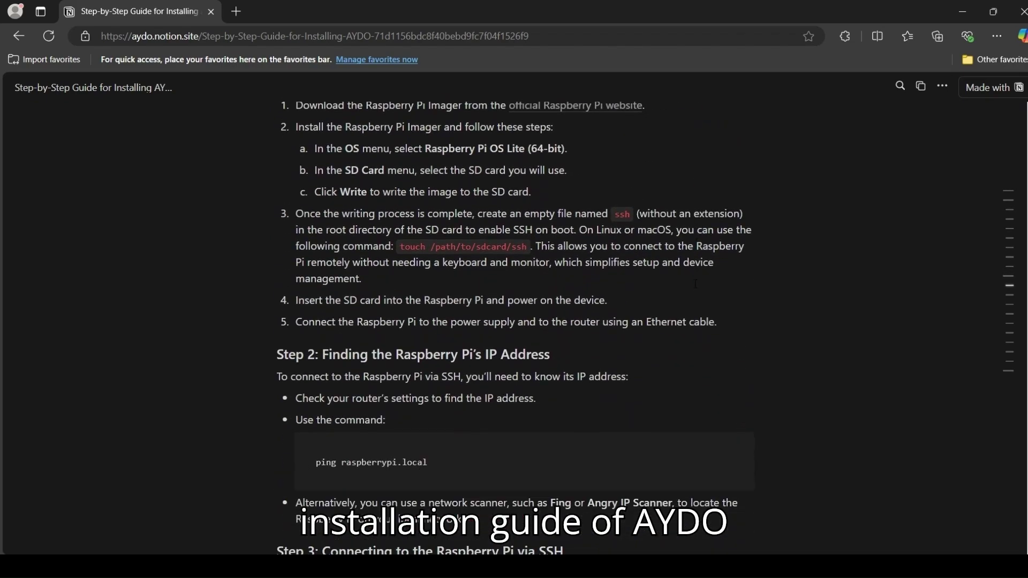
scroll(696, 285, "up", 5)
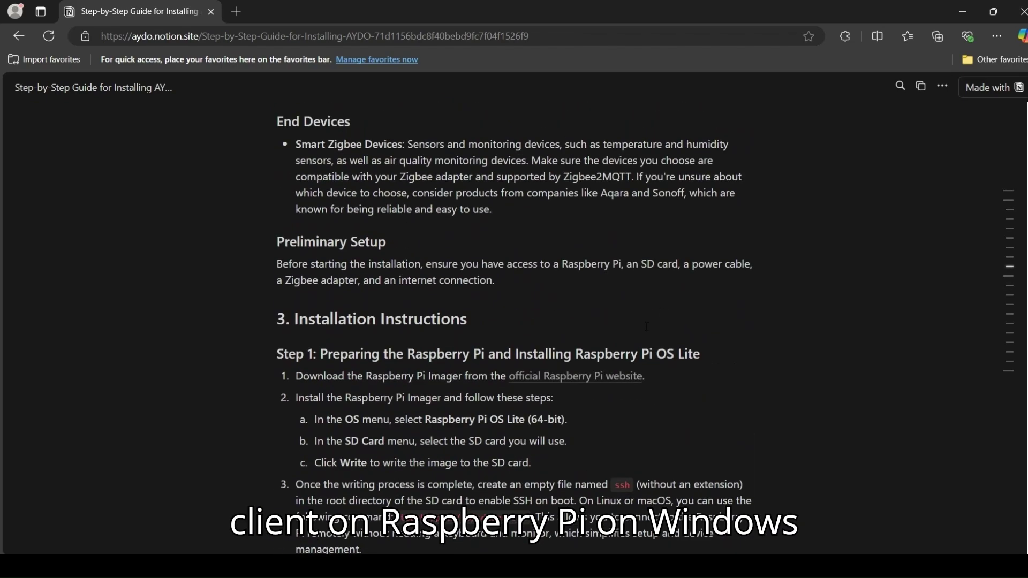
Download Raspberry Pi Imager for Windows from the official raspberrypi.com software page.
left_click(614, 377)
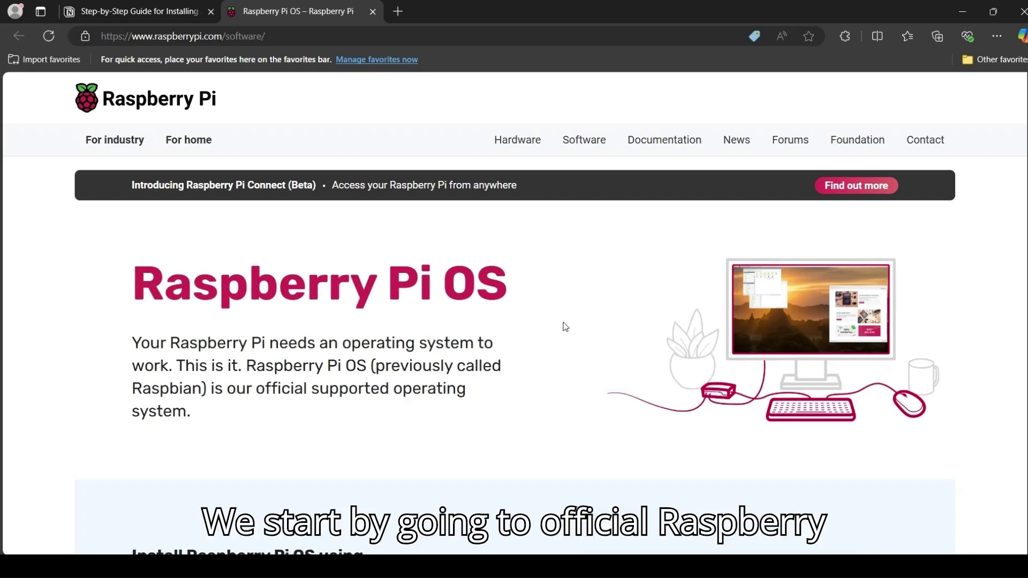
scroll(559, 325, "down", 8)
scroll(541, 319, "down", 1)
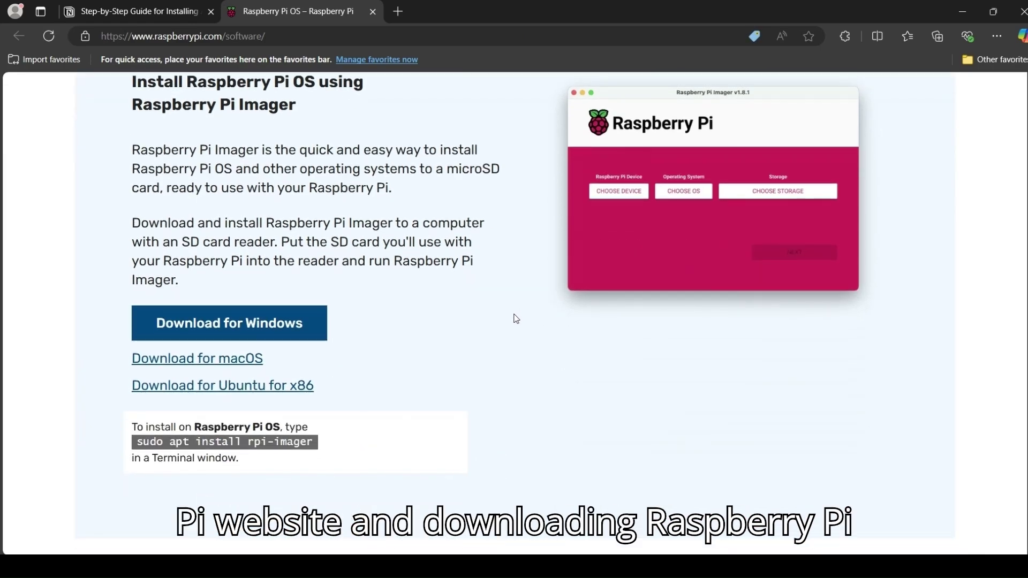
left_click(266, 328)
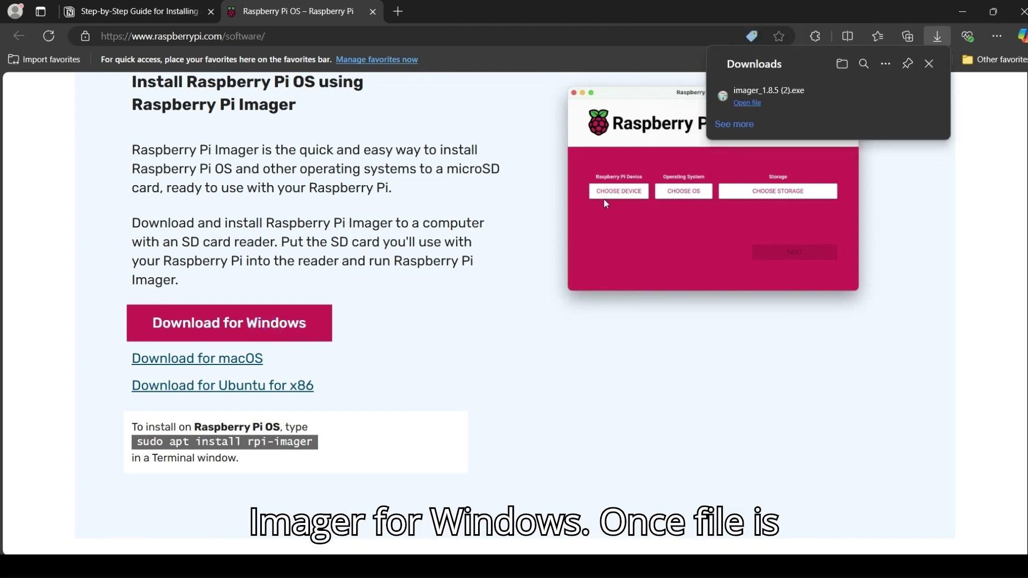
Run the downloaded Raspberry Pi Imager 1.8.5 installer through to Finish.
left_click(750, 103)
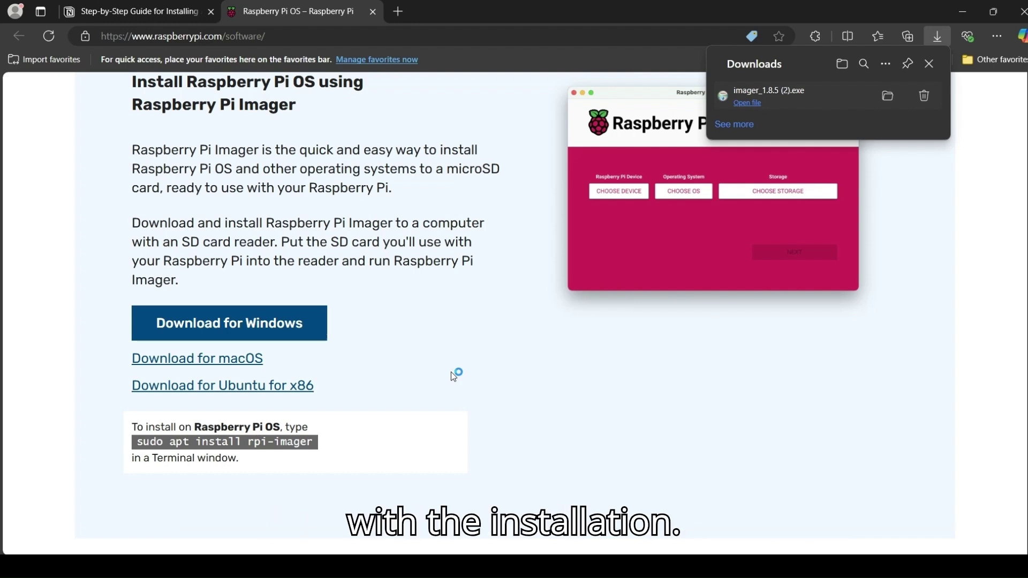
left_click(603, 399)
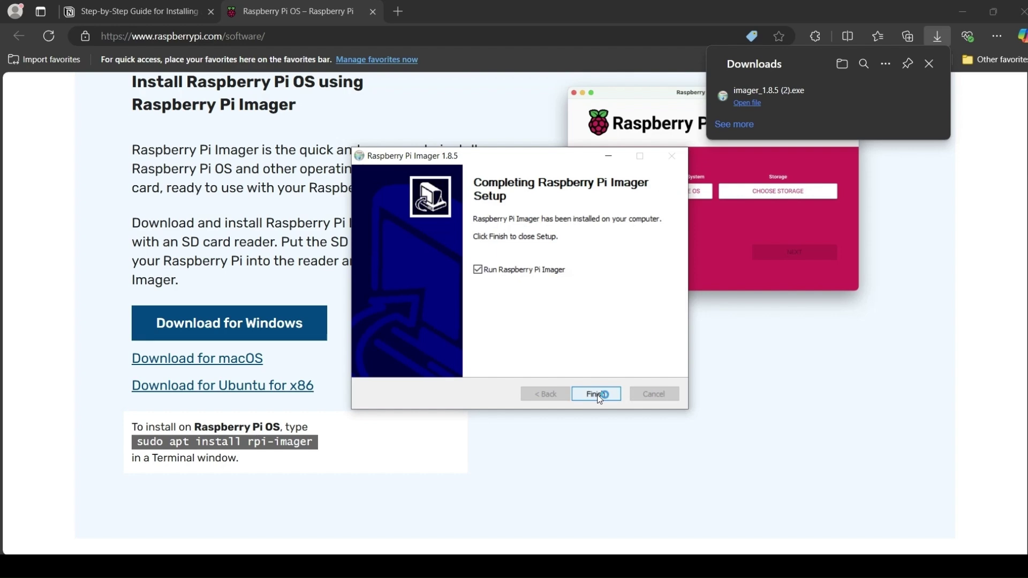
left_click(599, 395)
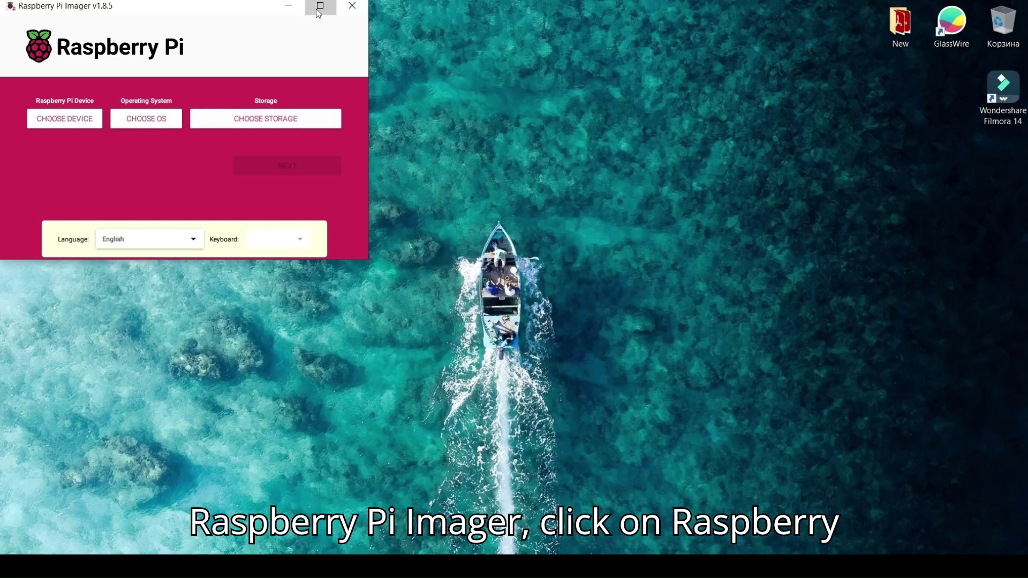
Maximize Raspberry Pi Imager and select Raspberry Pi 4 as the device.
left_click(319, 8)
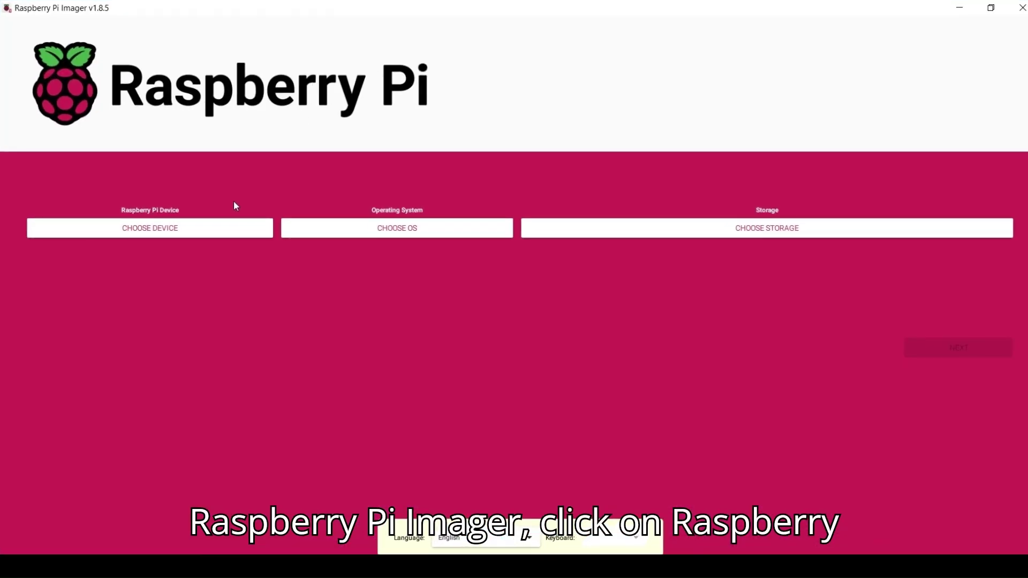
left_click(227, 232)
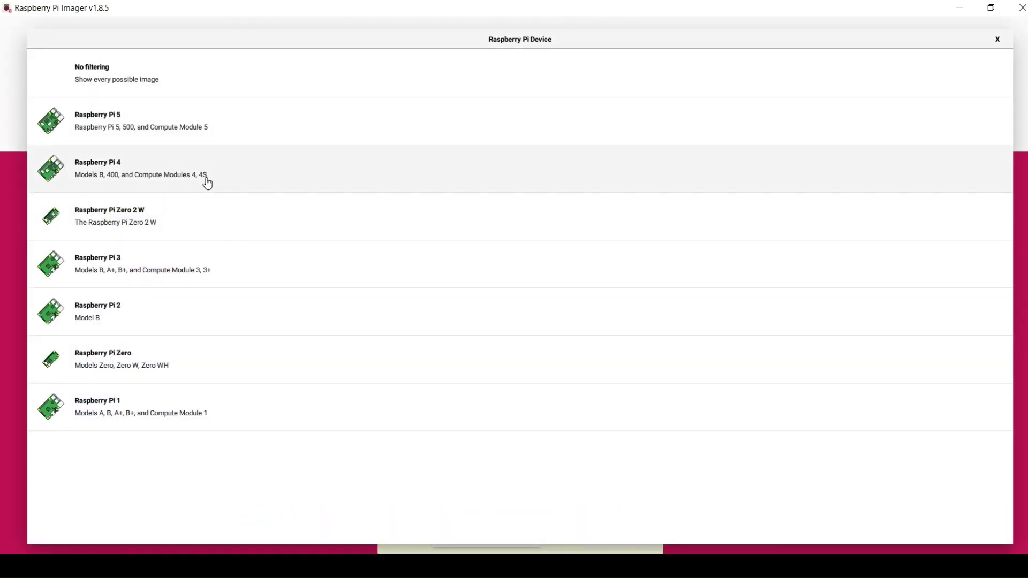
left_click(207, 184)
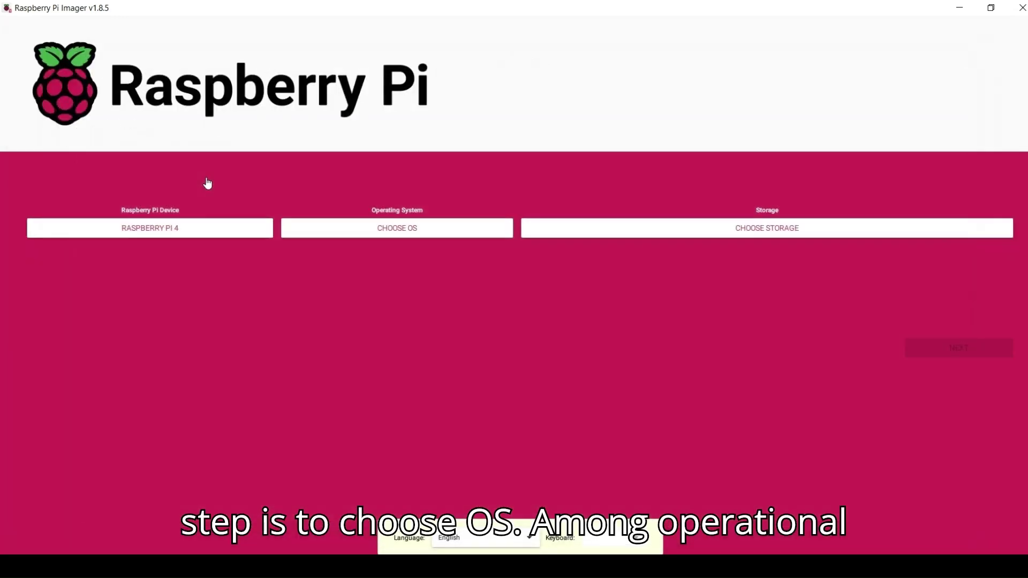
Choose Raspberry Pi OS Lite (64-bit) and the USB mass storage device as target.
left_click(413, 229)
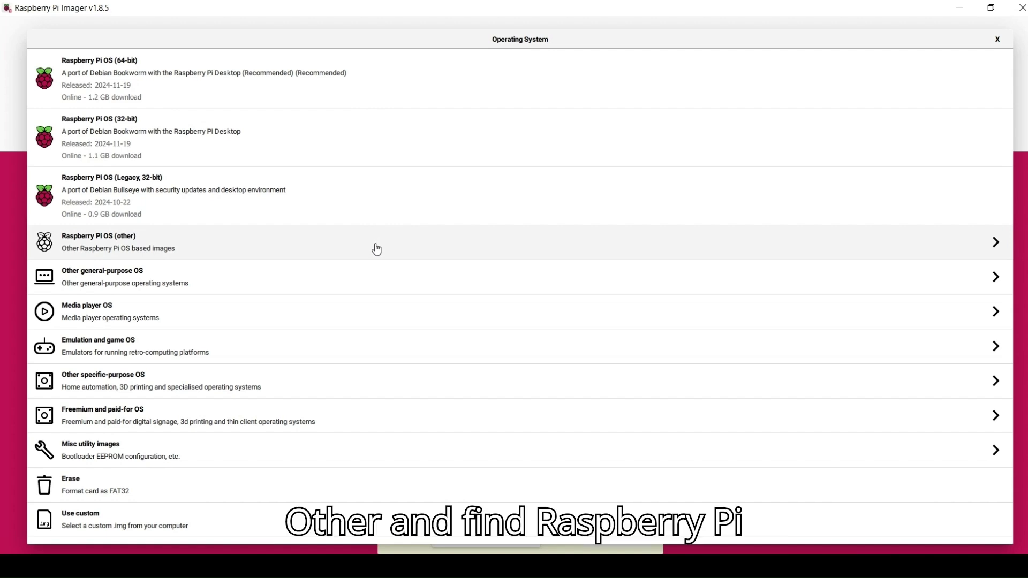
left_click(377, 250)
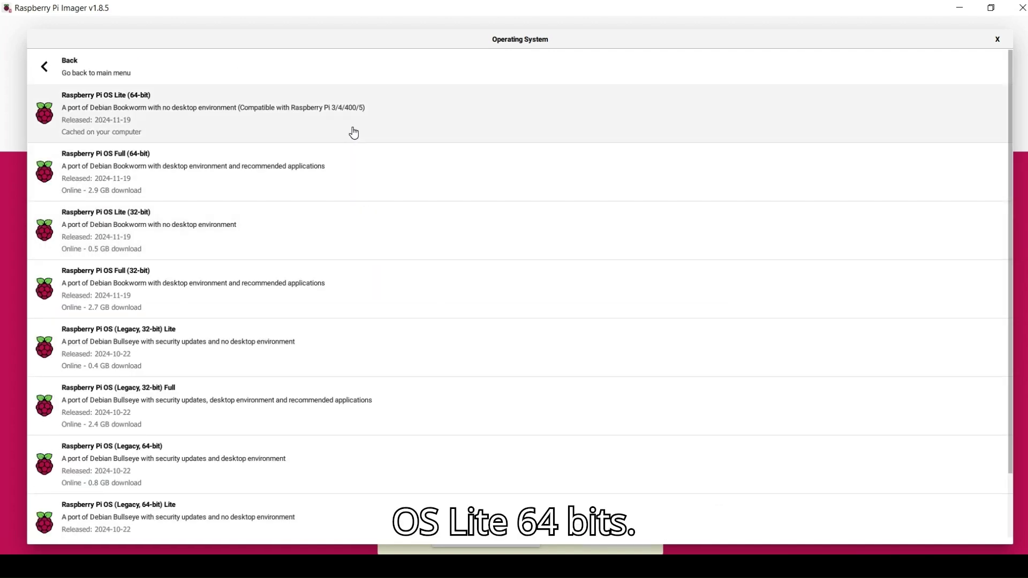
left_click(353, 133)
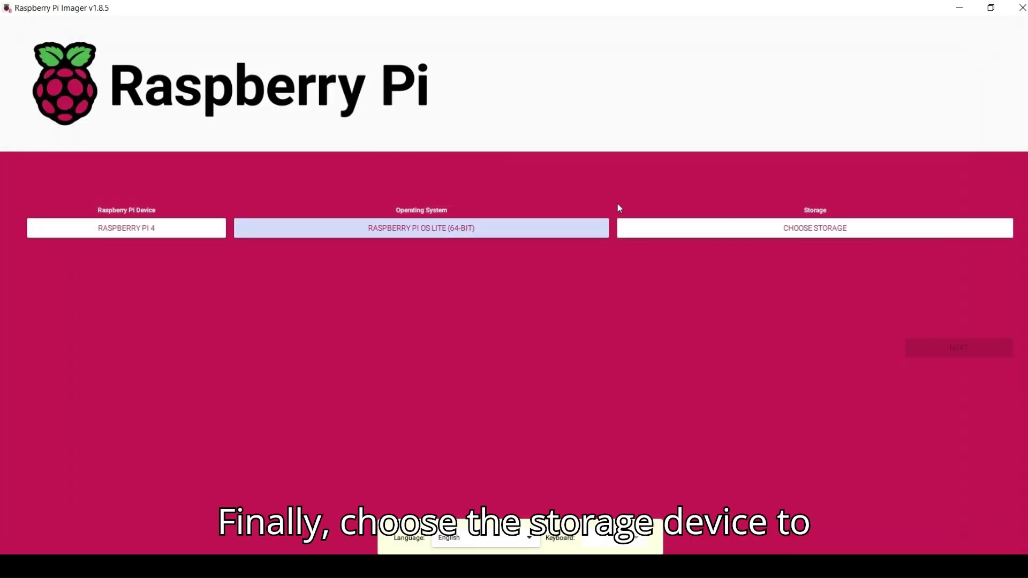
left_click(746, 236)
left_click(208, 76)
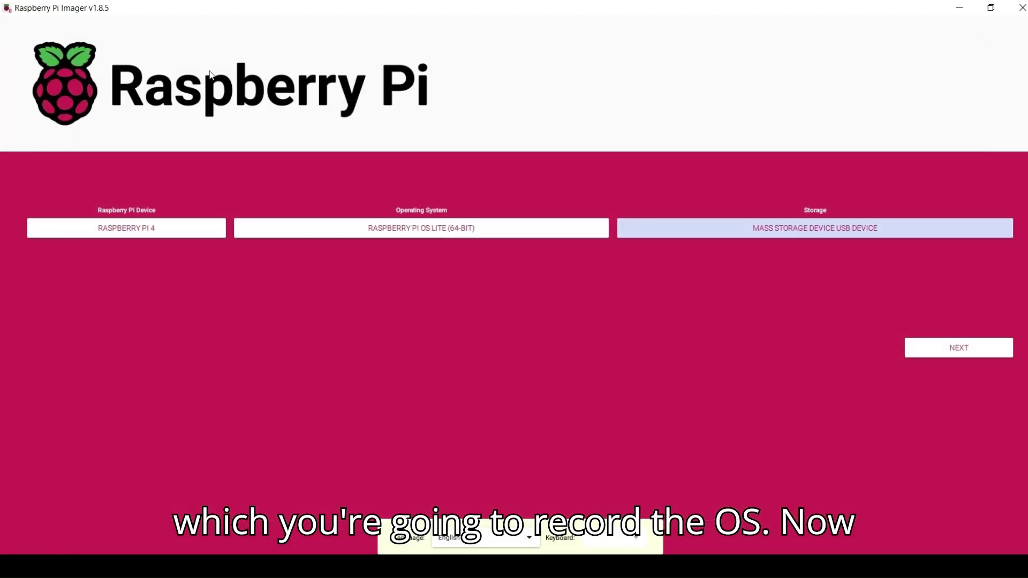
Open the OS customisation settings and confirm SSH is enabled on the Services tab.
left_click(947, 351)
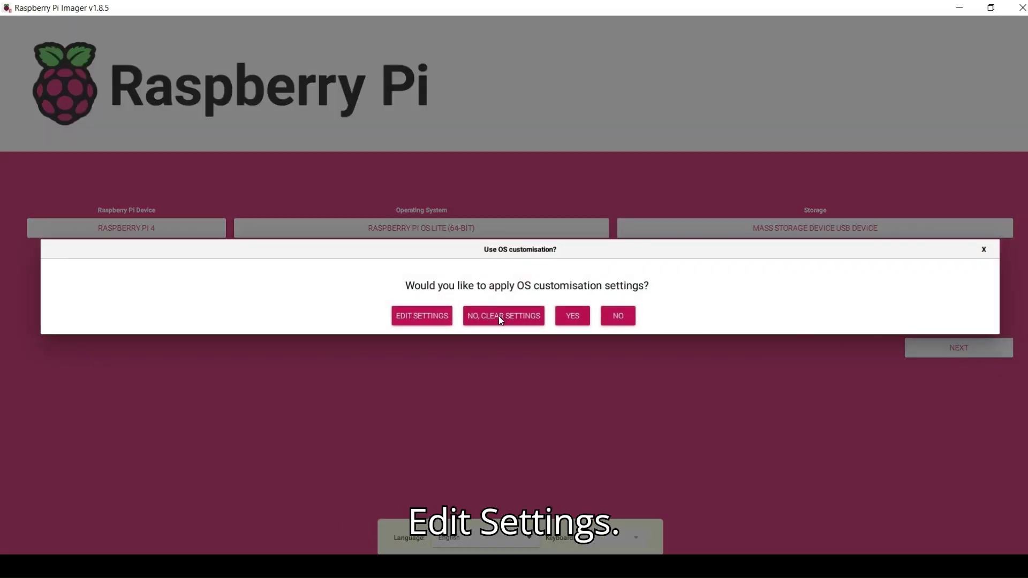
left_click(422, 316)
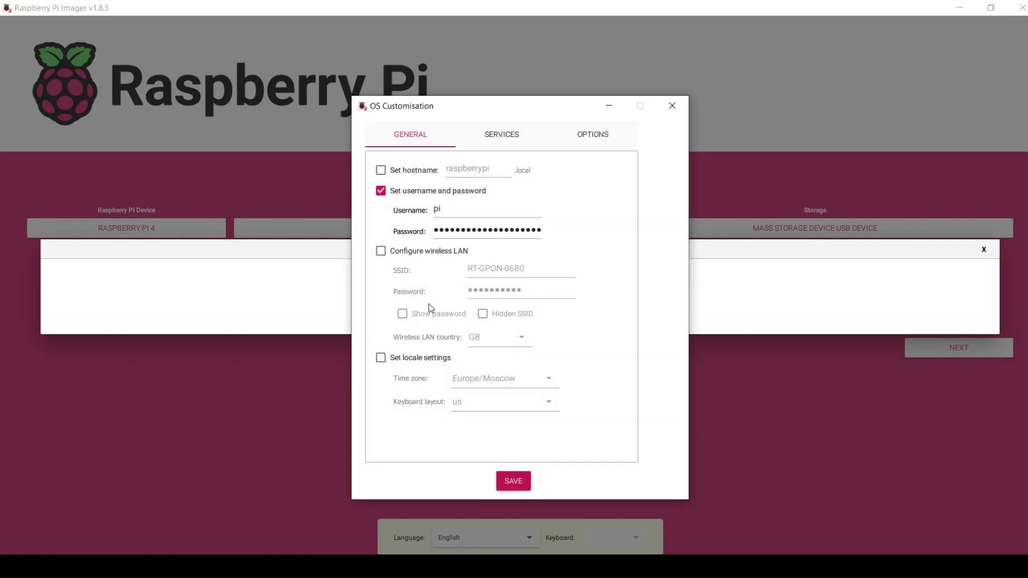
left_click(497, 145)
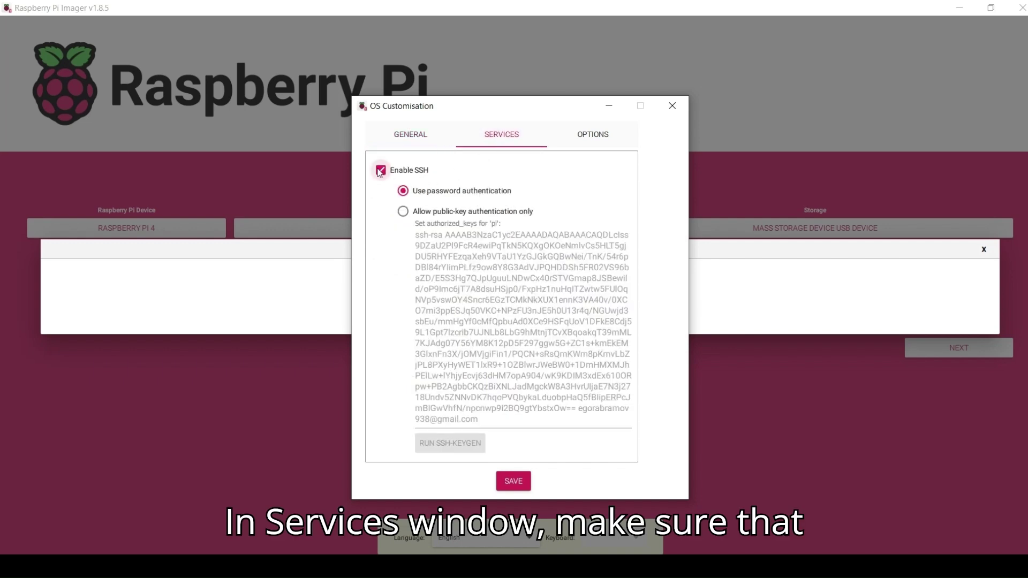
left_click(410, 141)
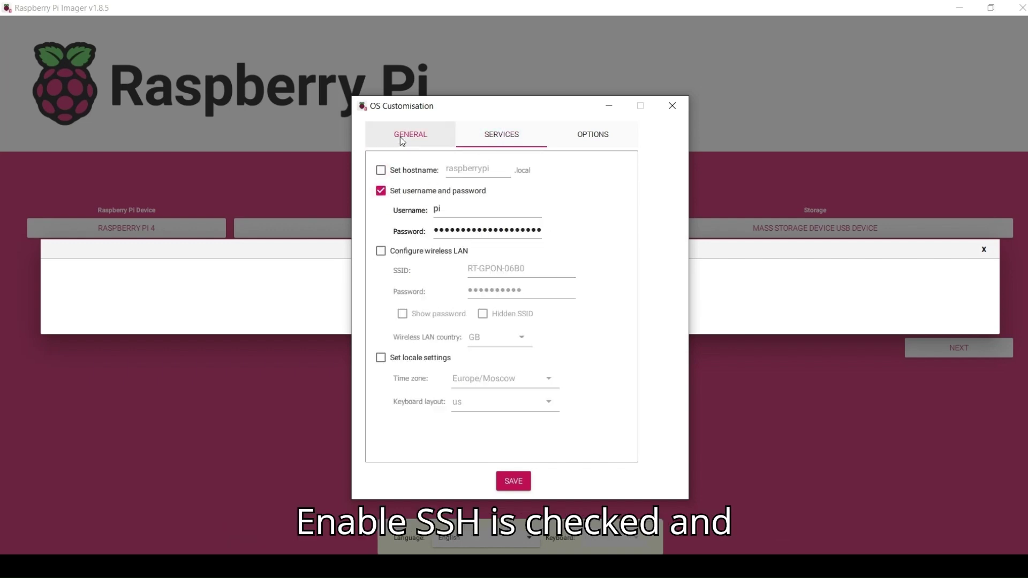
left_click(494, 140)
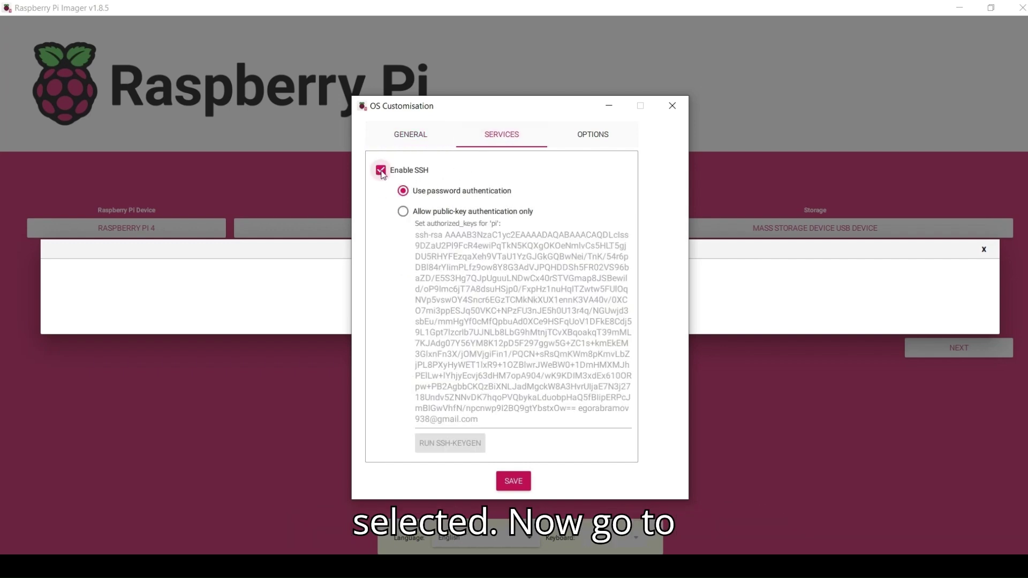
left_click(409, 143)
Replace the pi user's password, save the customisation, and apply it.
left_click(455, 231)
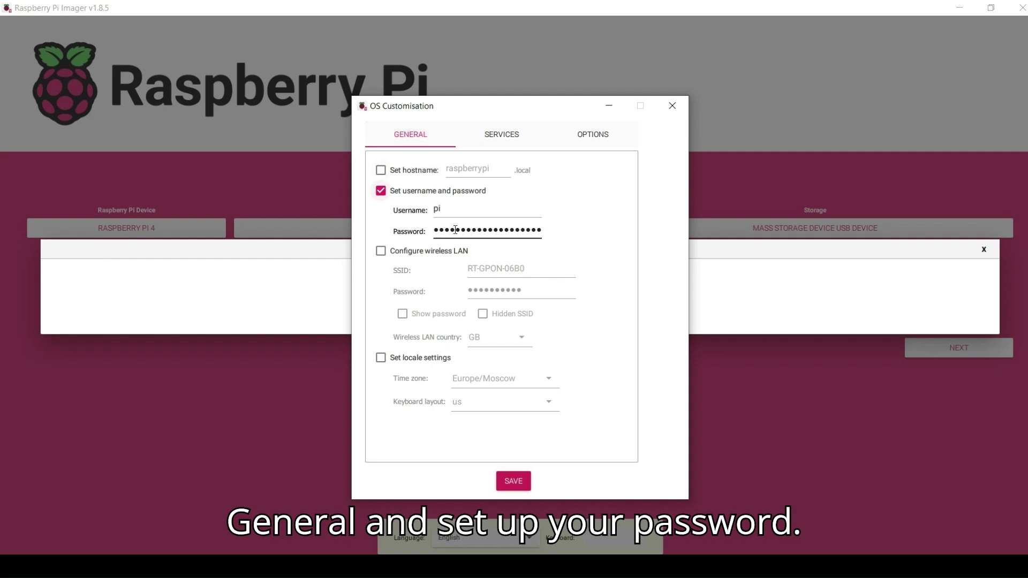
left_click(450, 212)
double_click(438, 210)
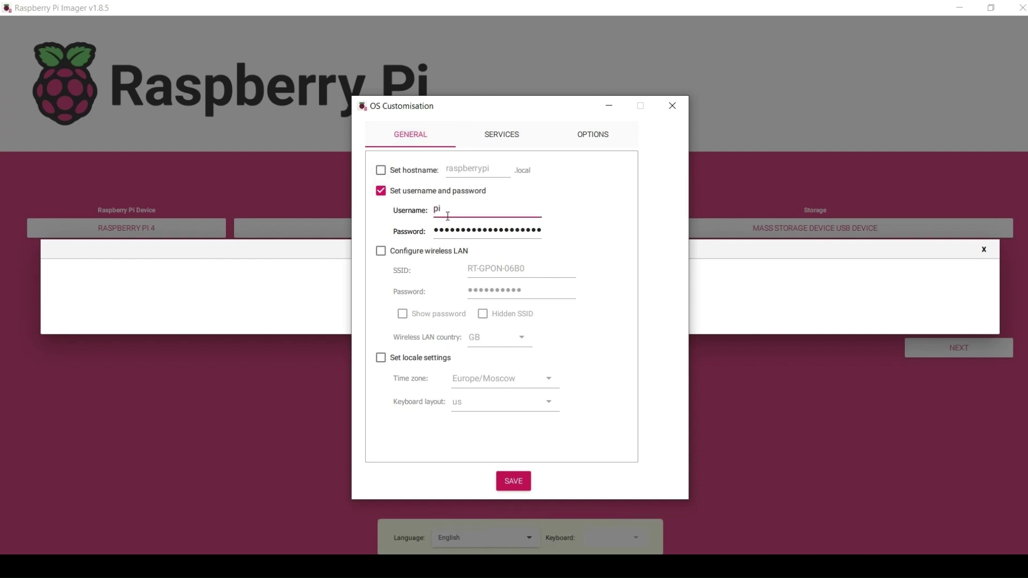
left_click(447, 230)
left_click_drag(436, 230, 619, 233)
key("BackSpace")
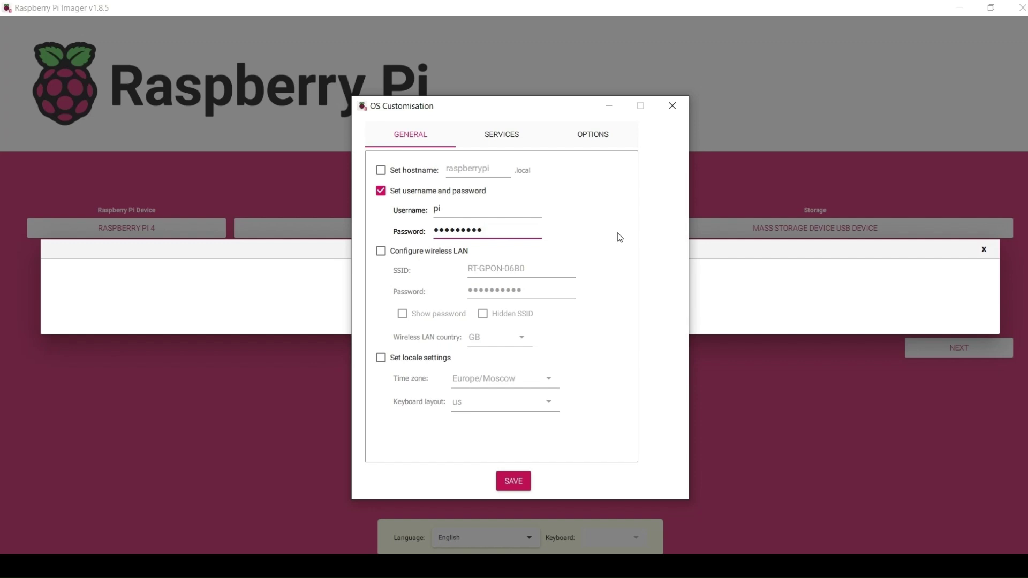
left_click(515, 481)
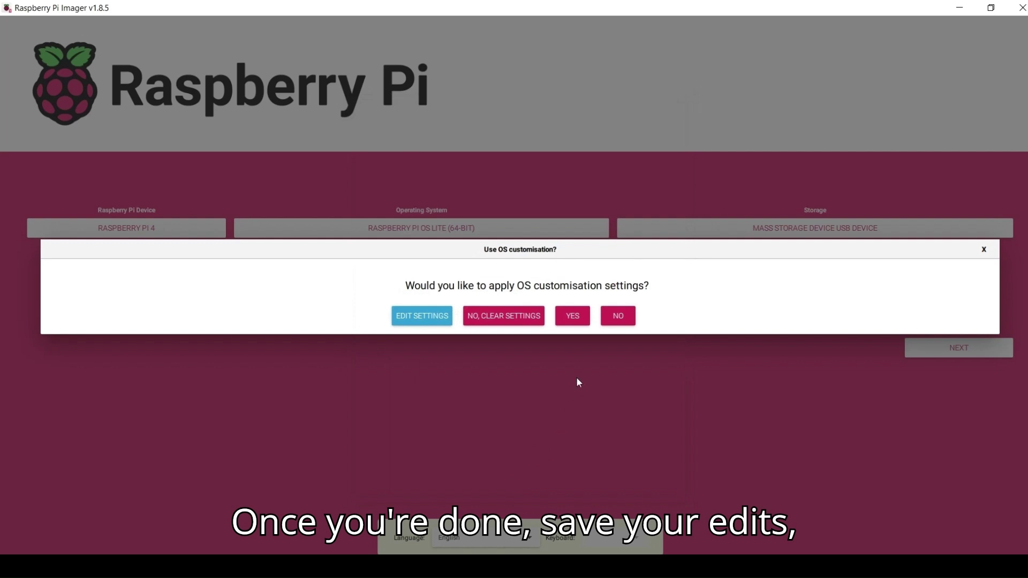
left_click(582, 320)
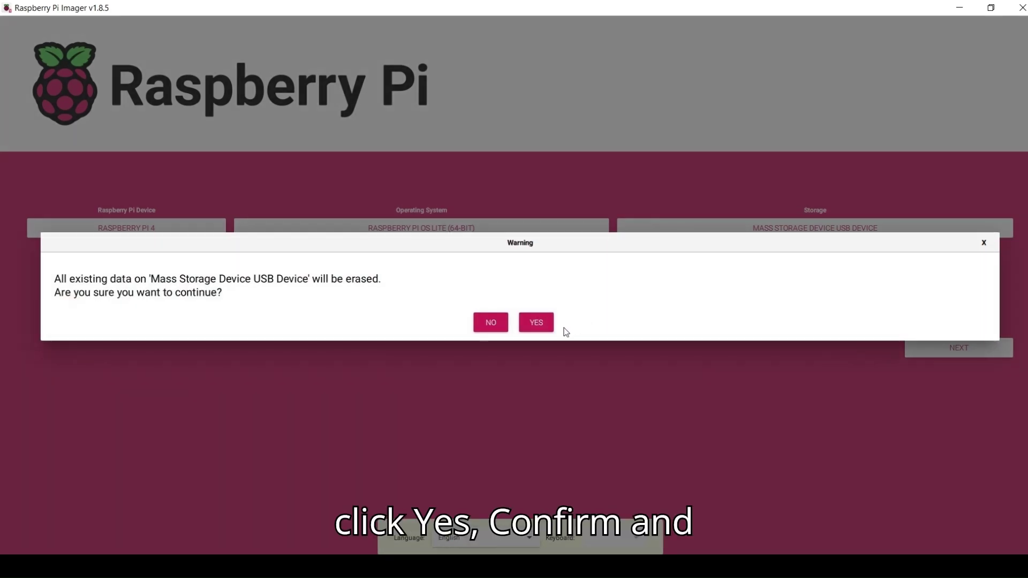
Confirm erasing the USB device, write Raspberry Pi OS Lite (64-bit), and dismiss Write Successful.
left_click(538, 323)
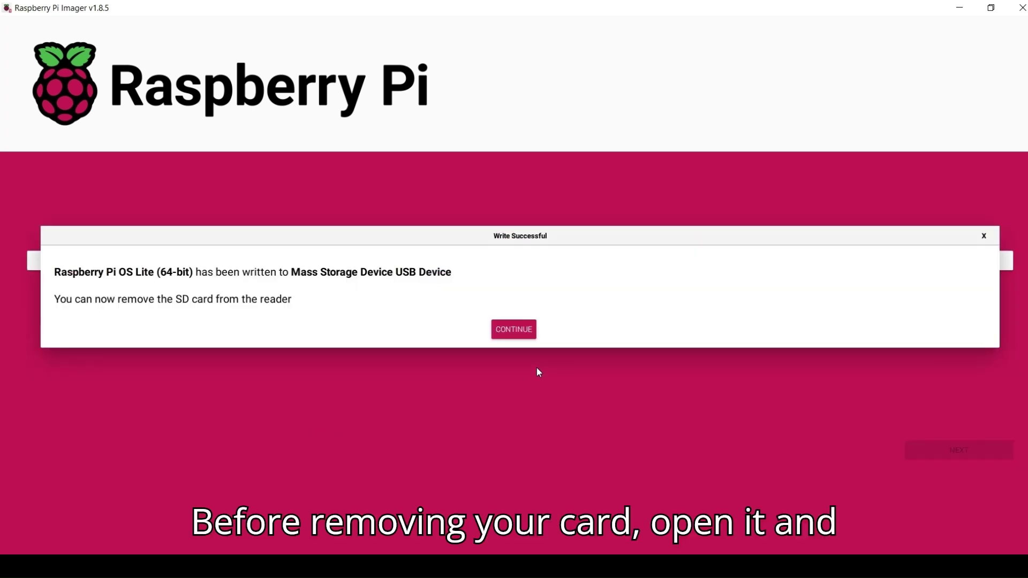
left_click(517, 331)
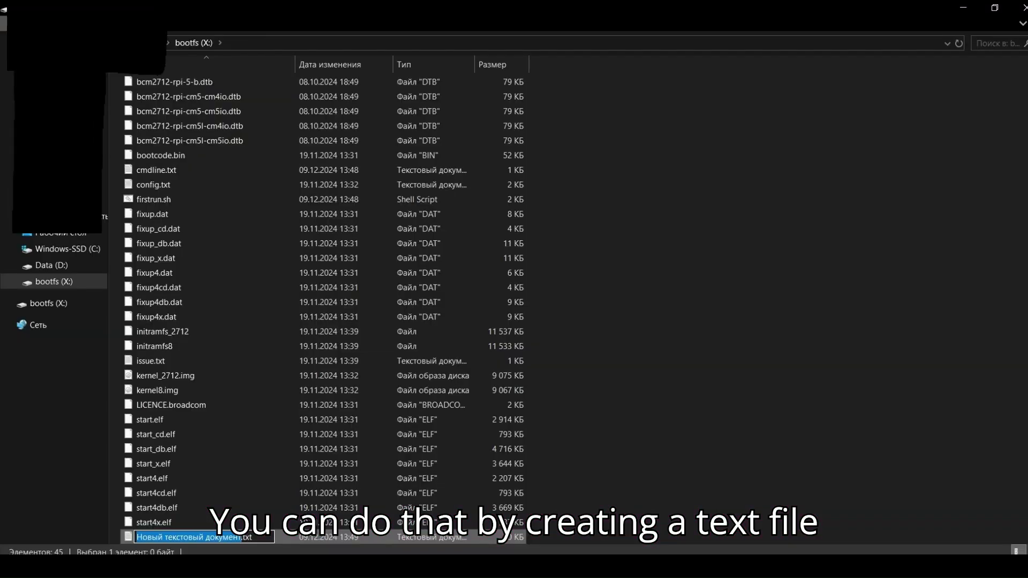
Name the new file on bootfs (X:) 'ssh' with no .txt extension.
type("ssh")
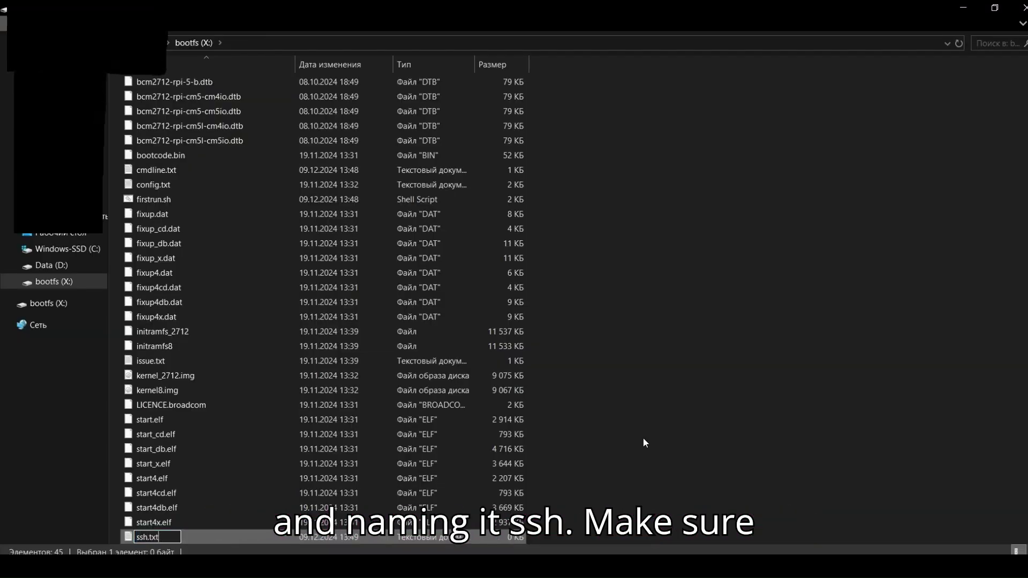
key("BackSpace")
key("BackSpace")
key("BackSpace")
key("BackSpace")
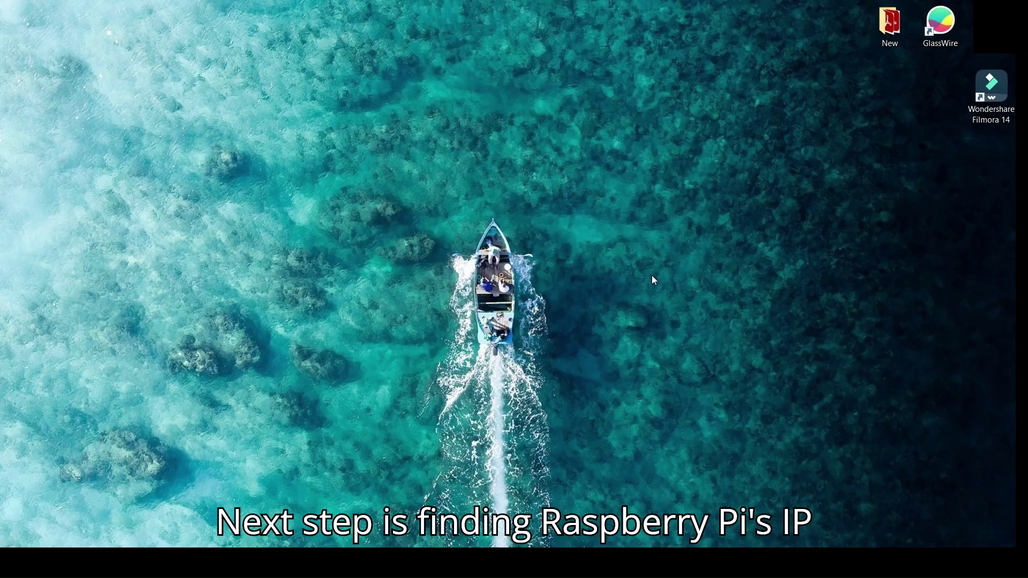
Launch GlassWire from its desktop icon.
double_click(932, 24)
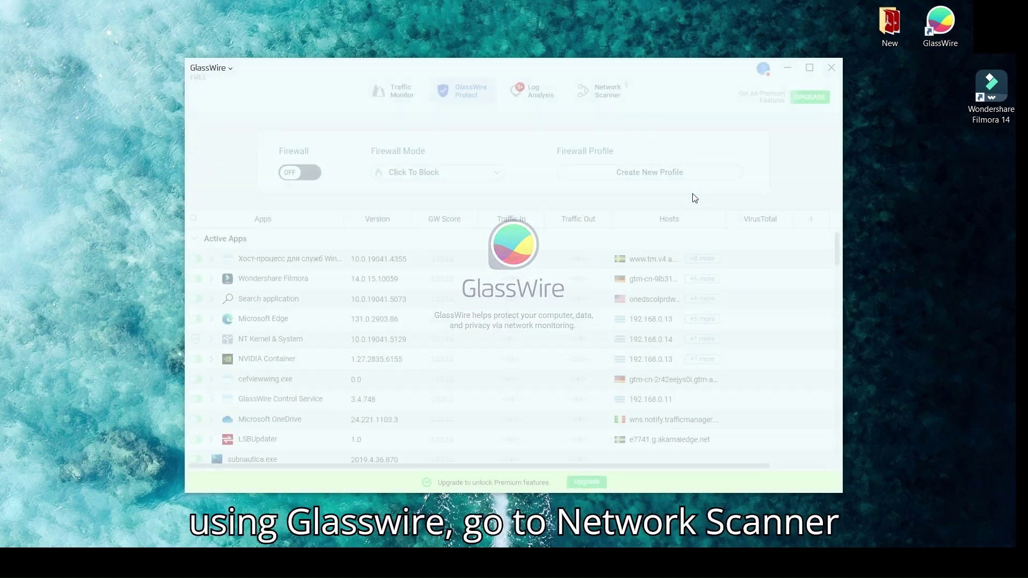
Copy raspberrypi's IP 192.168.0.20 from GlassWire's Network Scanner, then minimize GlassWire.
left_click(615, 98)
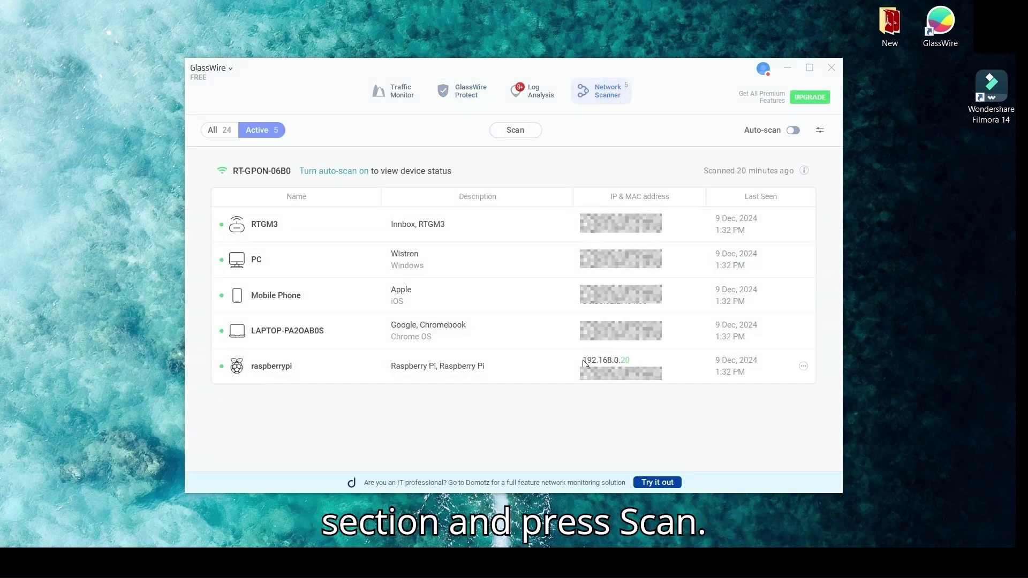
left_click_drag(583, 360, 632, 364)
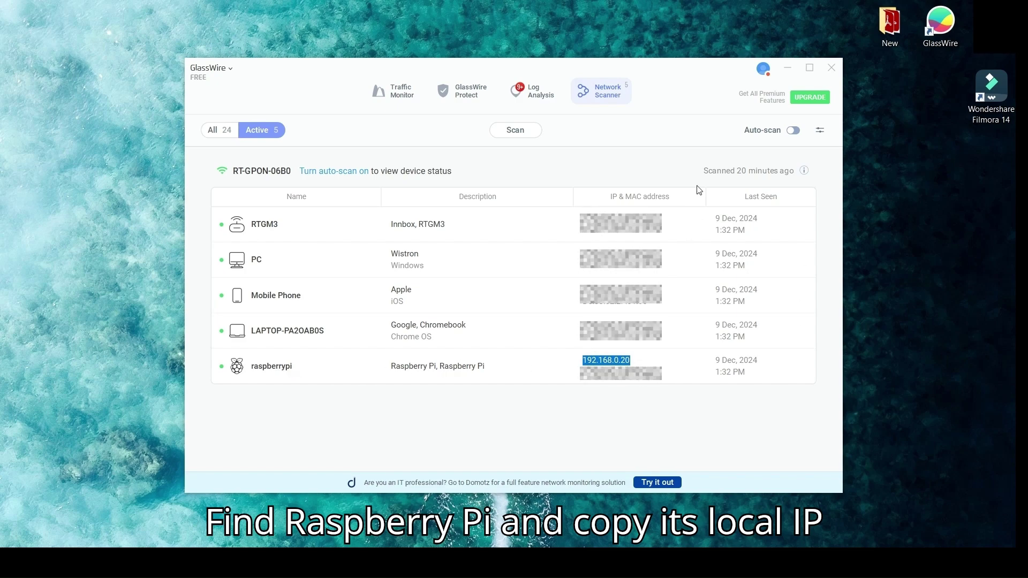
left_click(786, 69)
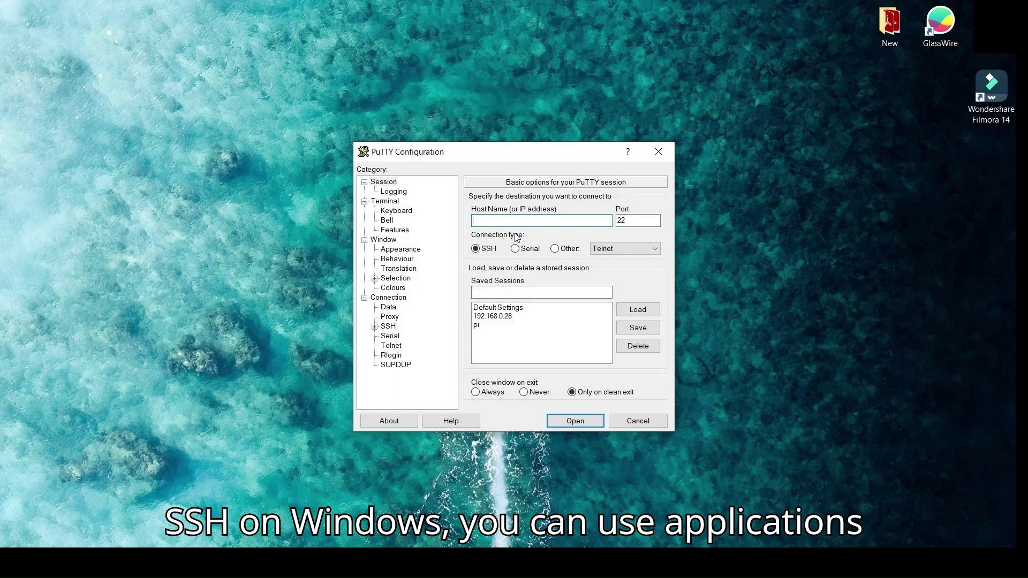
type("pi@192.168.0.20")
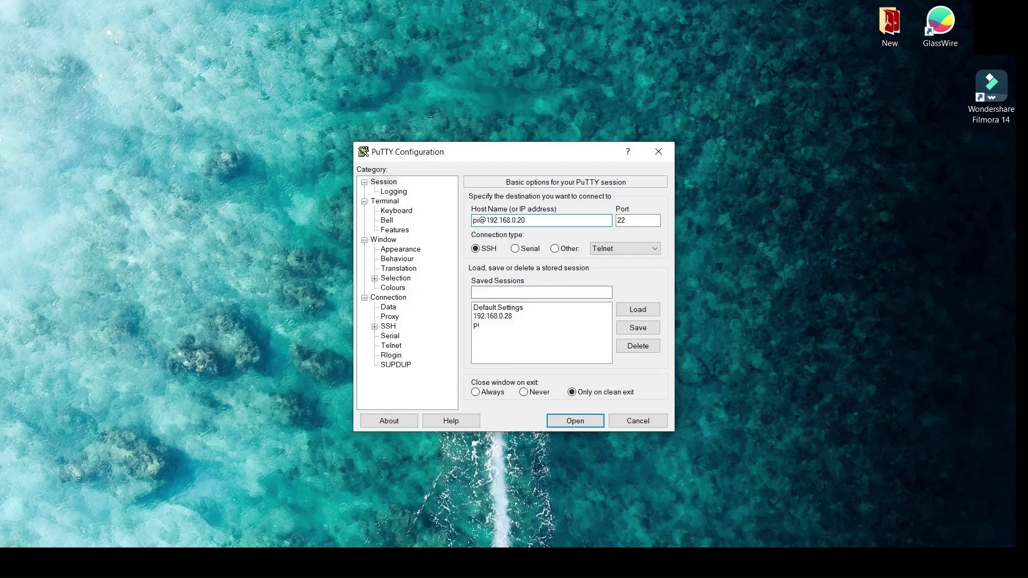
left_click(575, 421)
left_click(294, 357)
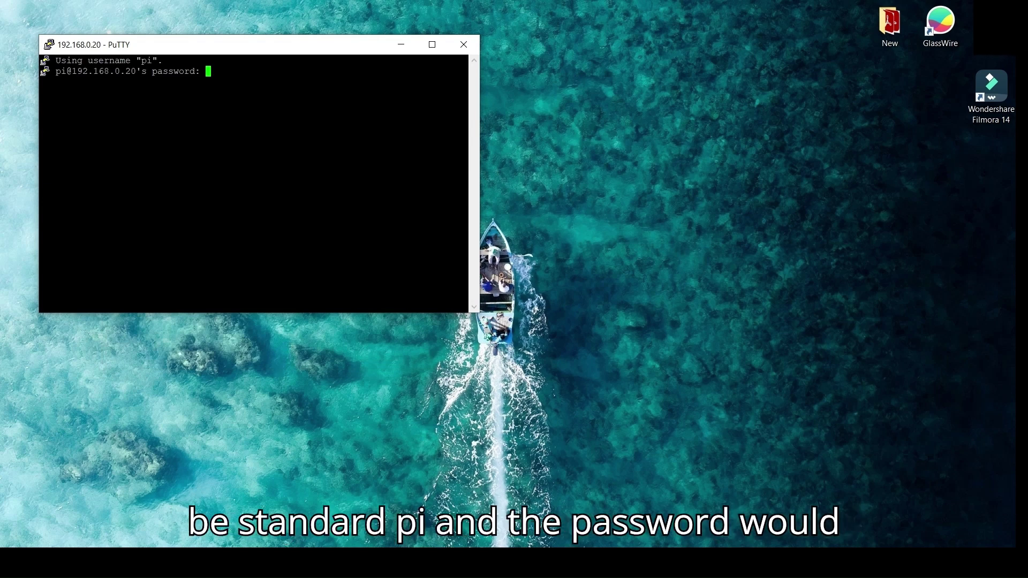
key("Return")
left_click(432, 45)
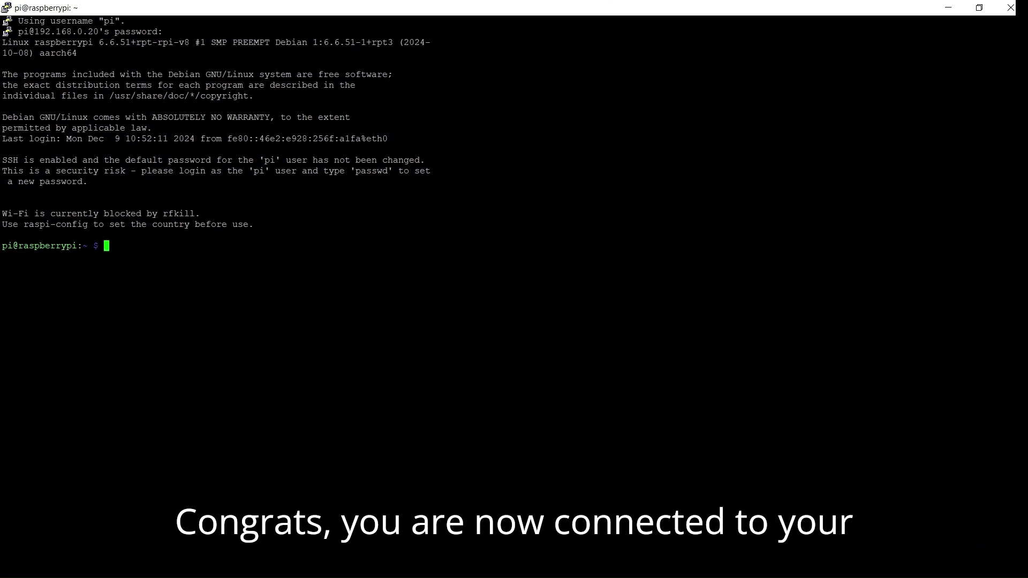
Open a root shell with sudo -i and change to the / directory.
type("sudo -")
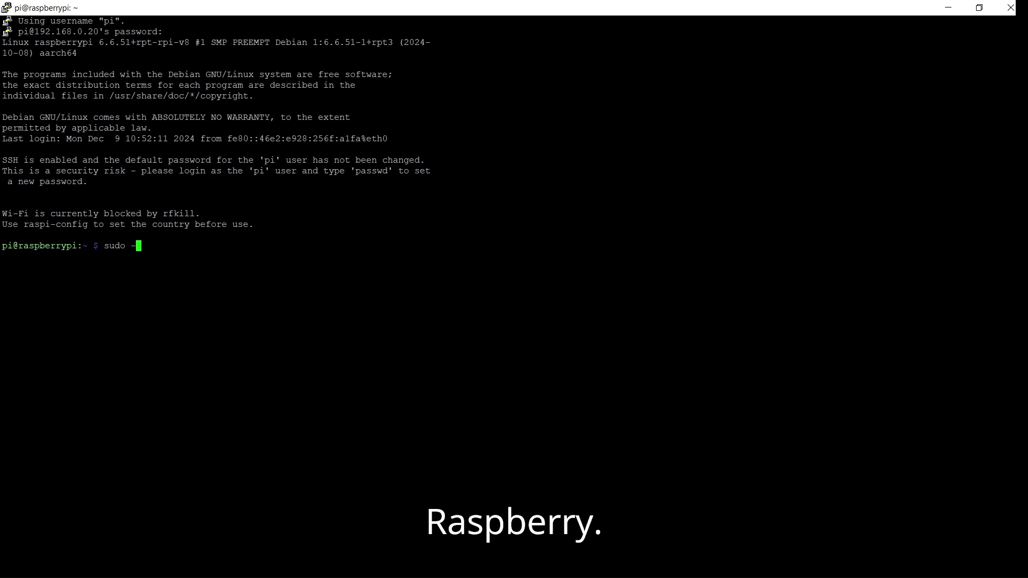
type("i")
key("Return")
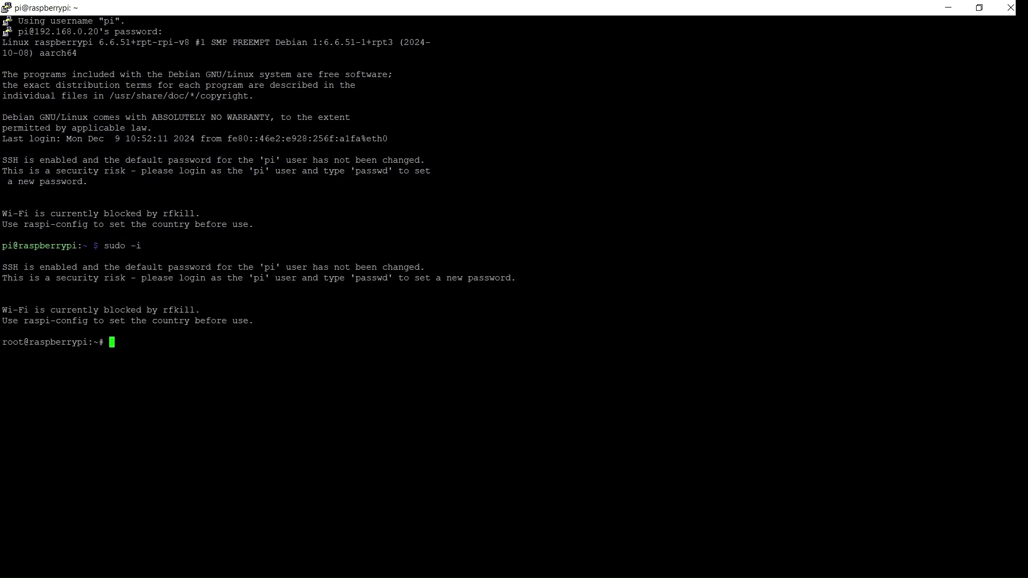
type("cs")
key("BackSpace")
type("d")
type("/")
key("Return")
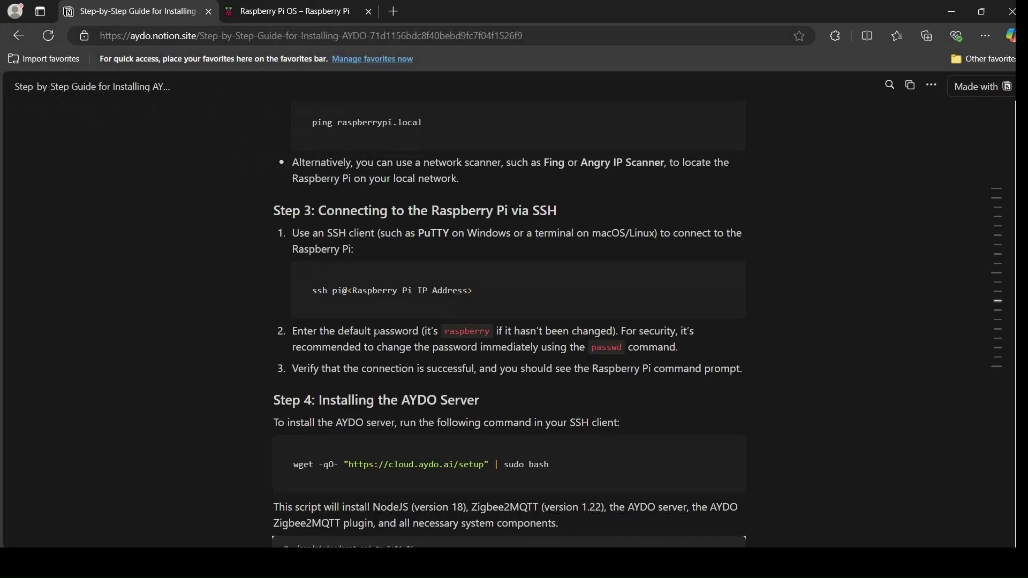
Copy the AYDO server install command from Step 4's Shell code block.
scroll(383, 333, "down", 3)
scroll(383, 334, "down", 2)
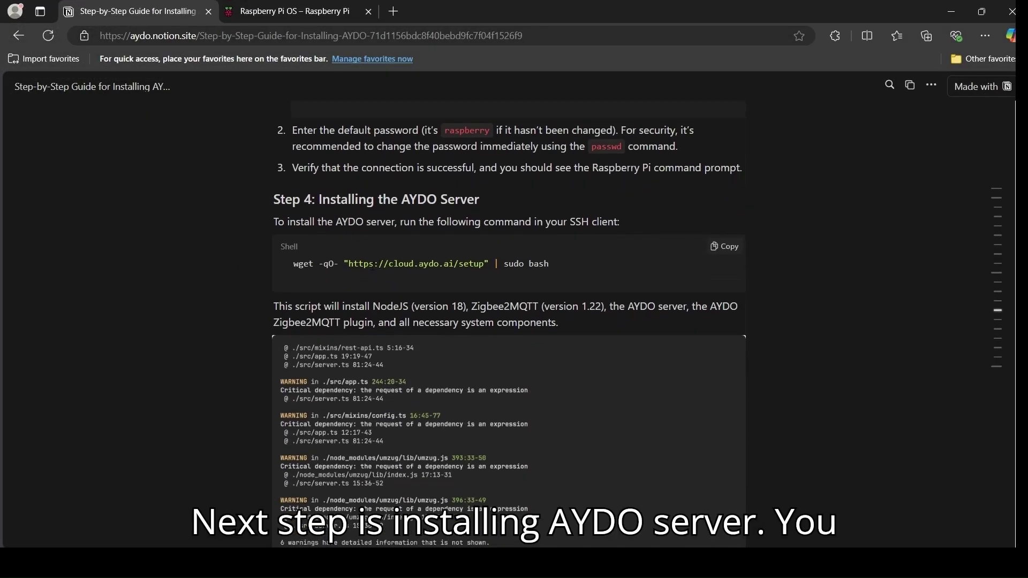
left_click(726, 248)
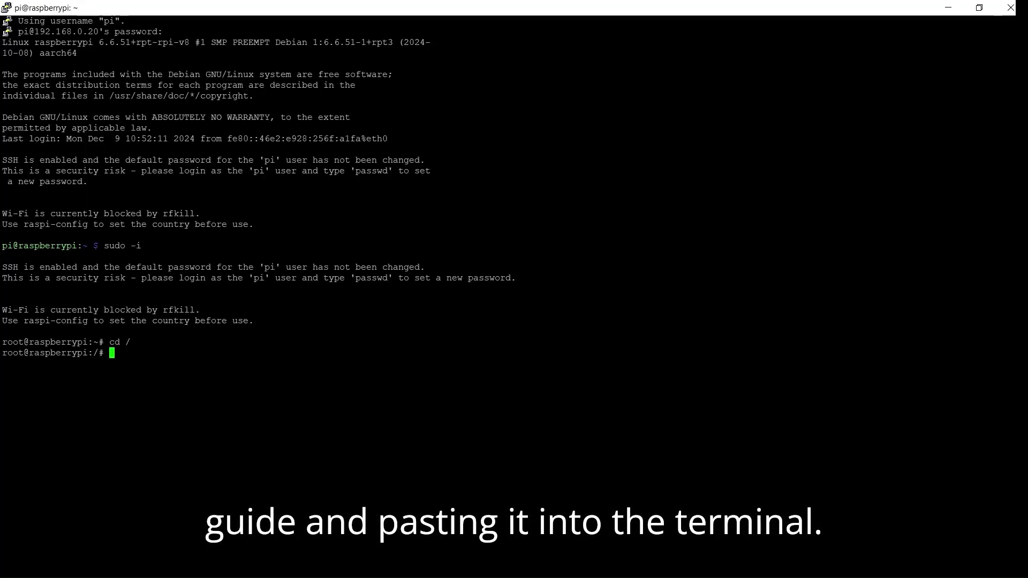
key("shift+Insert")
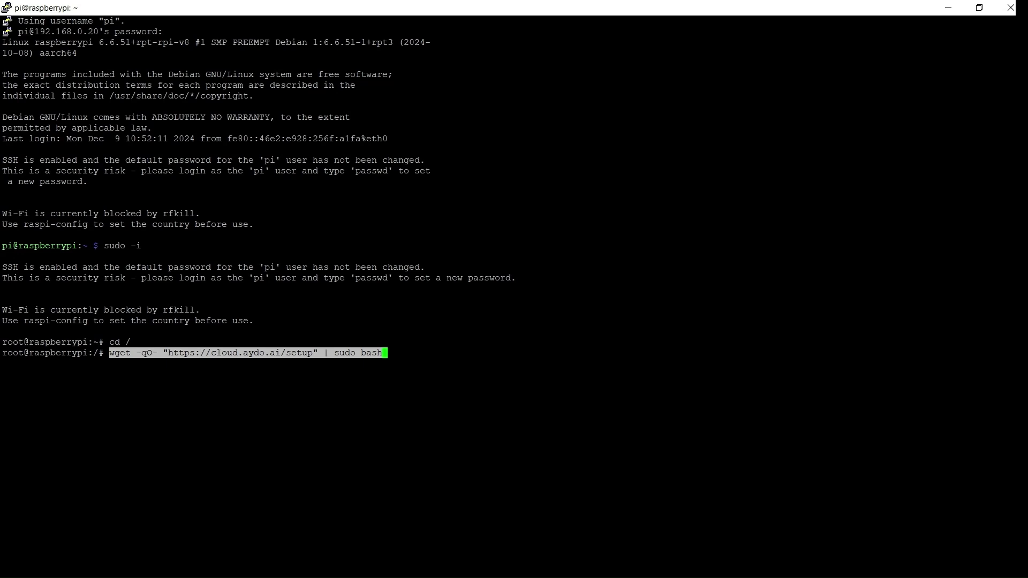
key("Return")
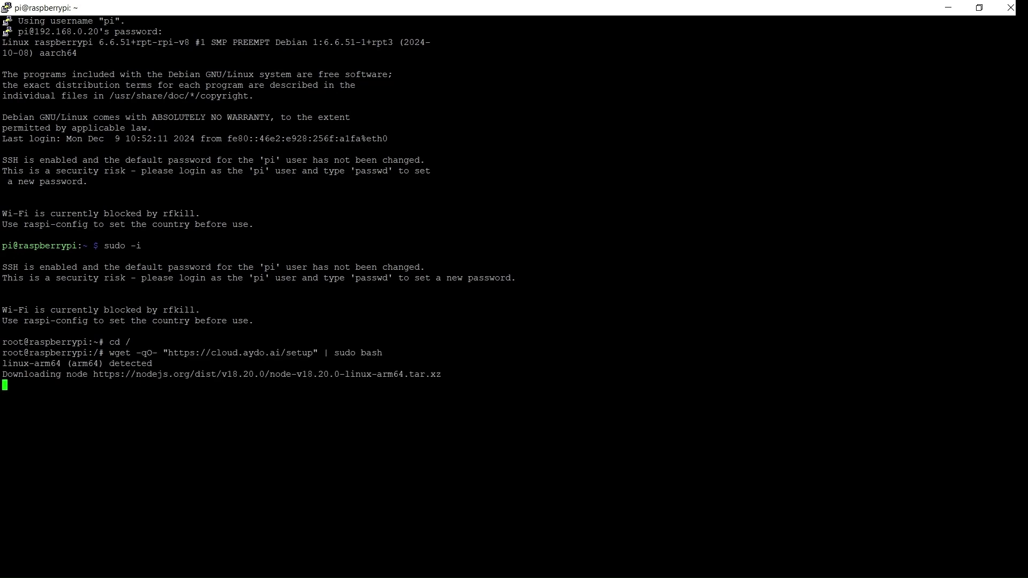
triple_click(153, 363)
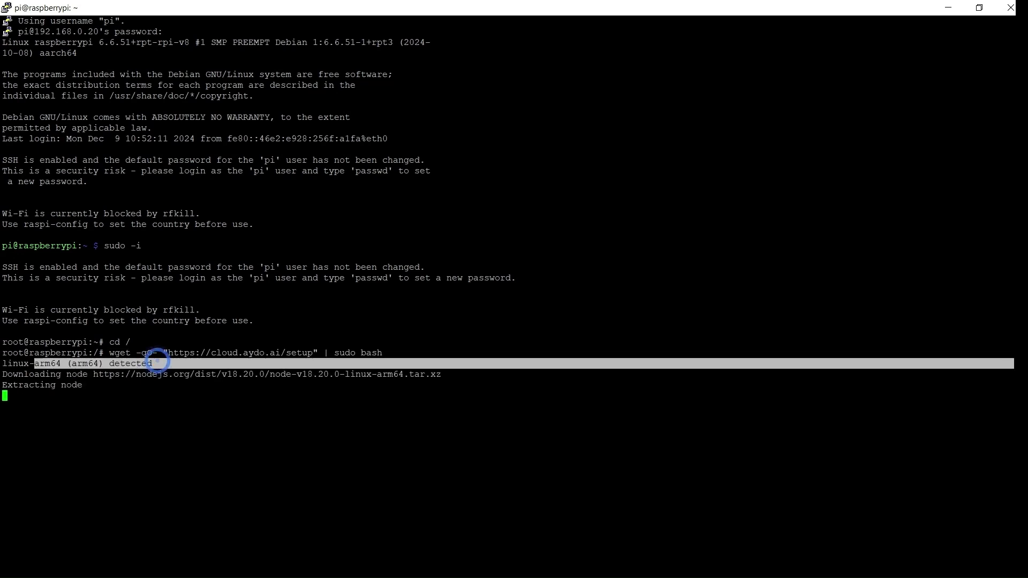
left_click(152, 404)
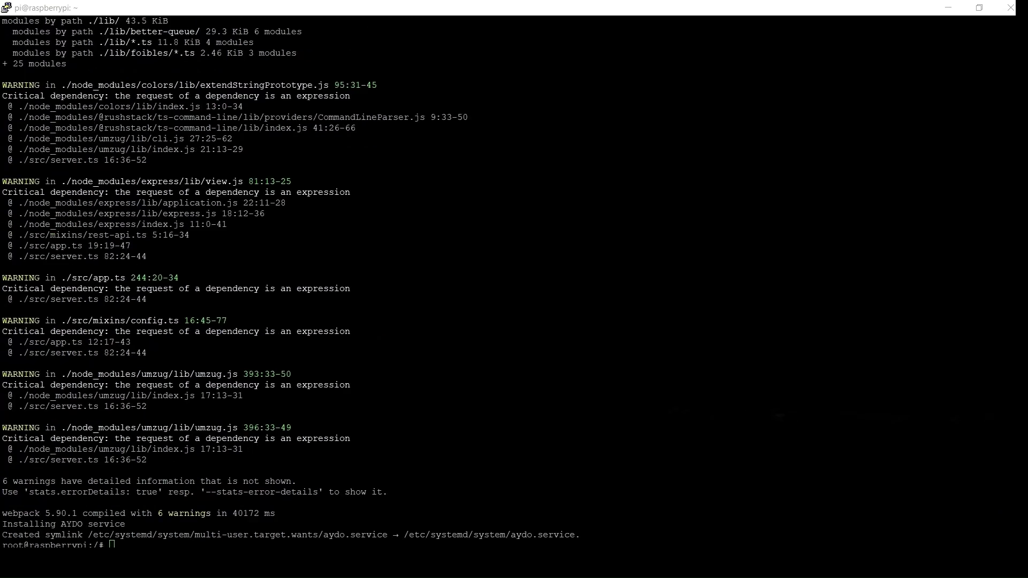
Check aydo.service with 'sudo service aydo status' to confirm it is active (running).
key("alt+Tab")
type("sudo servic")
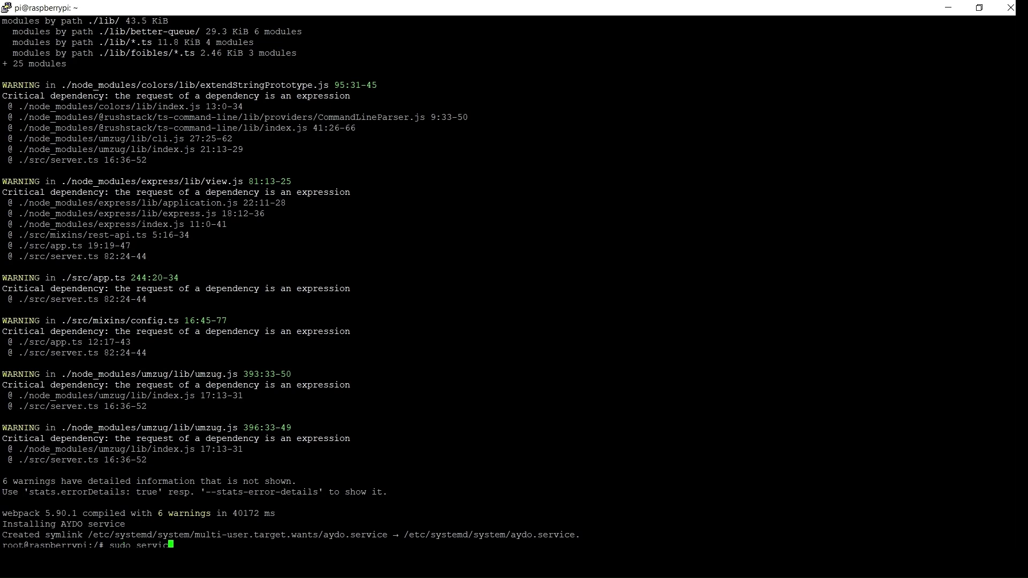
type("e aydo status")
key("Return")
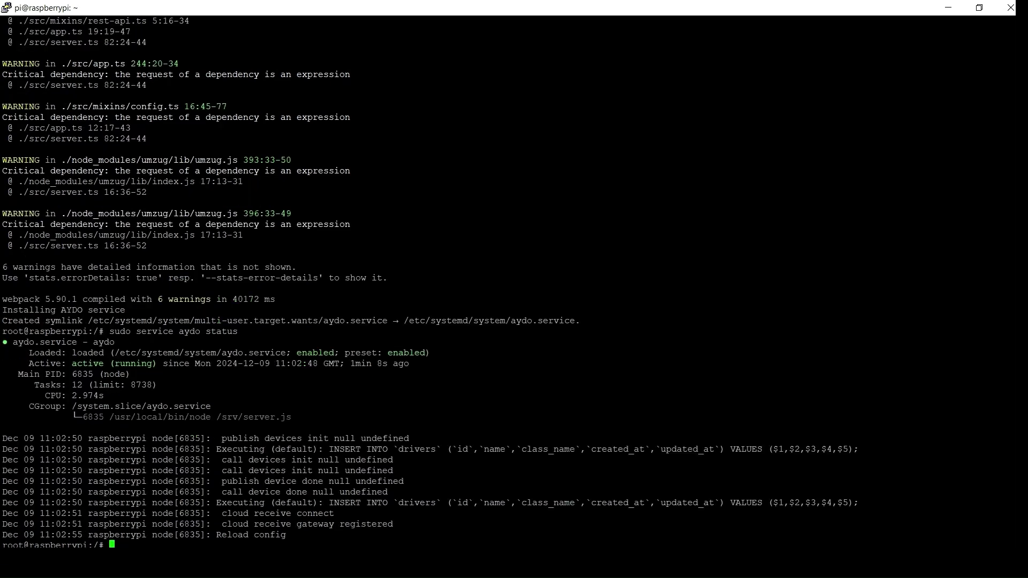